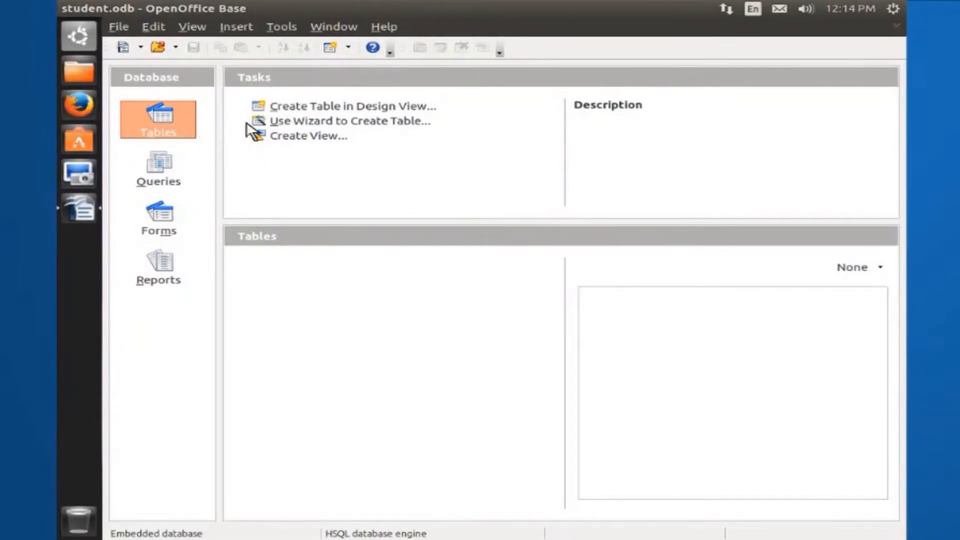
# Start a new table with the Table Wizard, using the Contacts sample table from the Business category
pyautogui.click(307, 120)
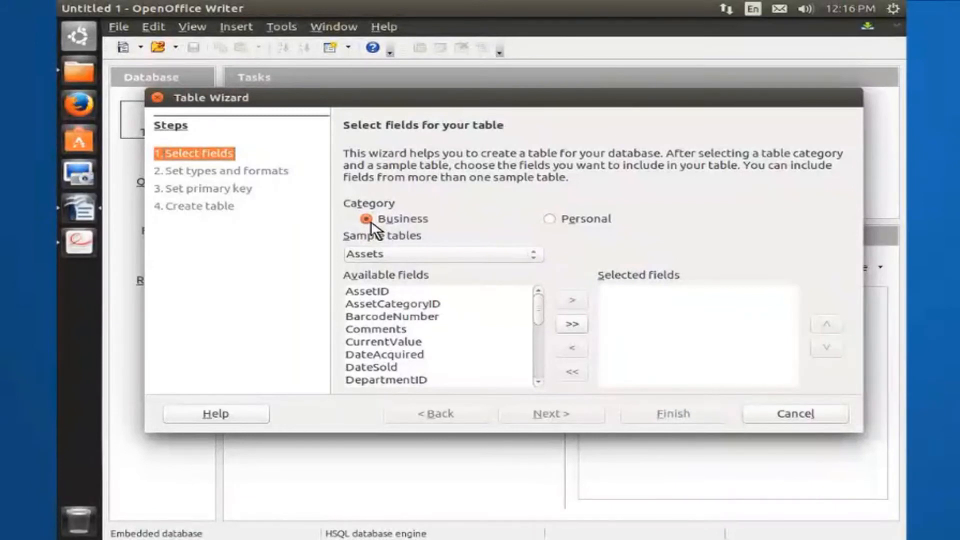
pyautogui.click(534, 255)
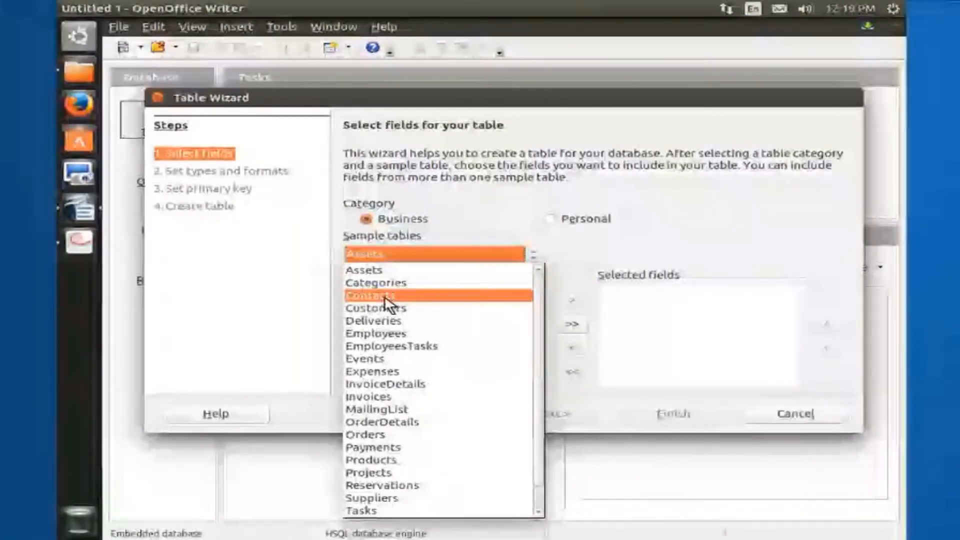
pyautogui.click(387, 296)
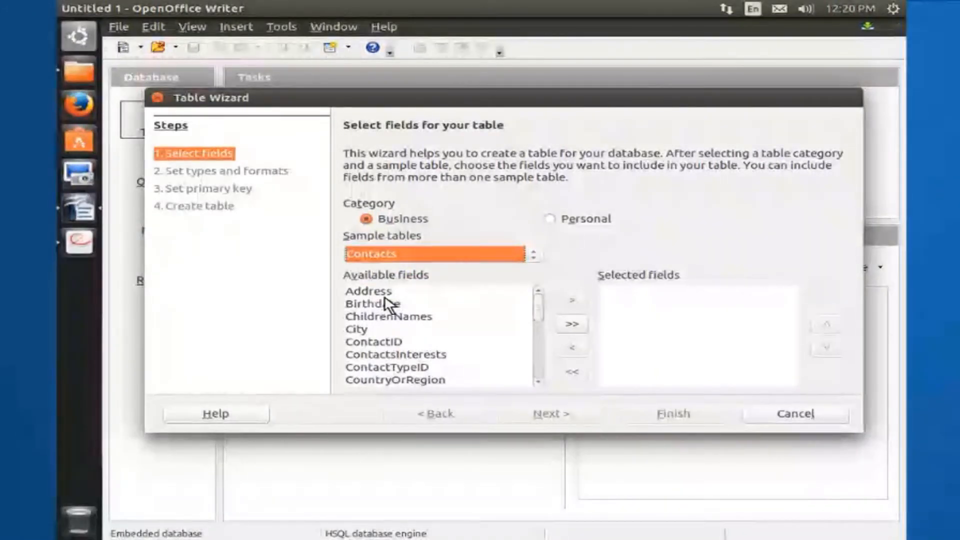
# Add the Birthdate, City, Address, FirstName and LastName fields to the table and proceed to their types and formats
pyautogui.click(378, 304)
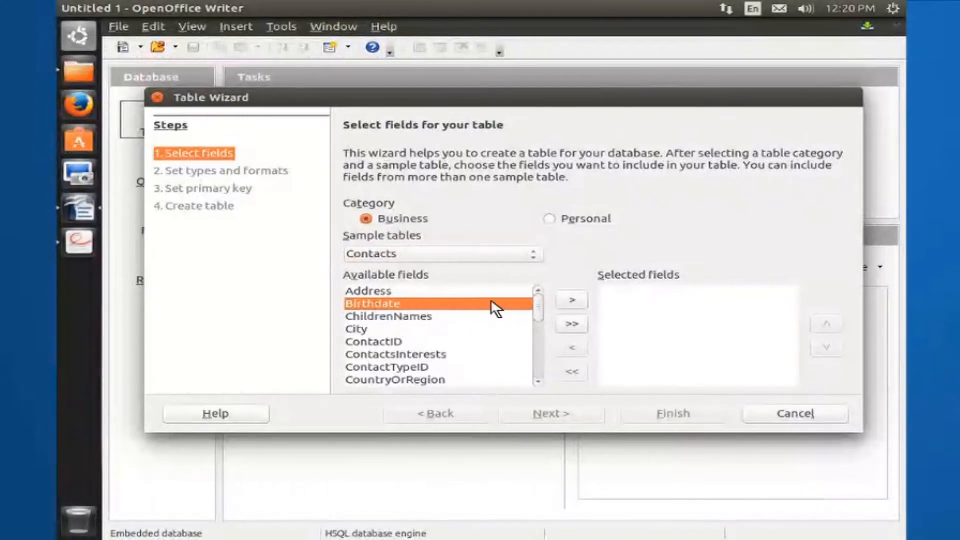
pyautogui.click(572, 300)
pyautogui.click(357, 315)
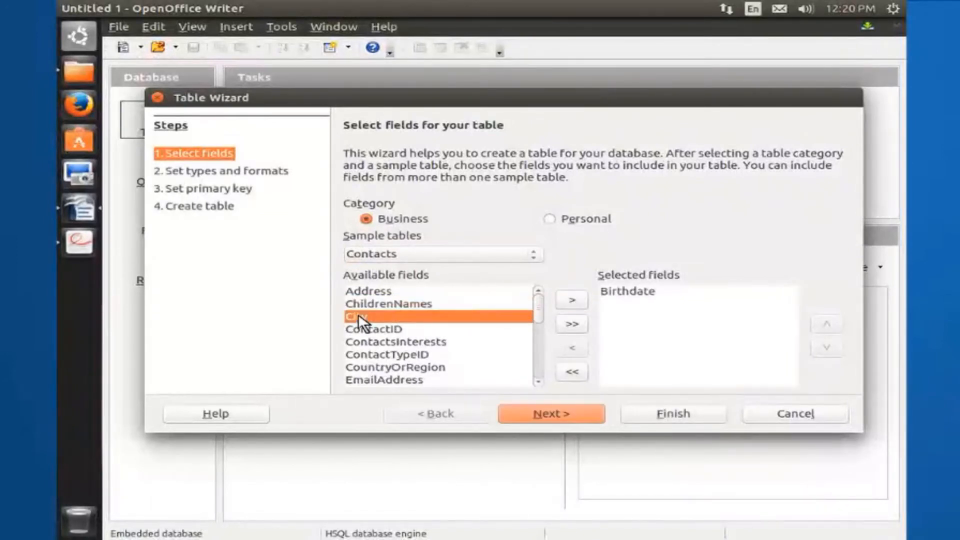
pyautogui.click(572, 300)
pyautogui.click(387, 290)
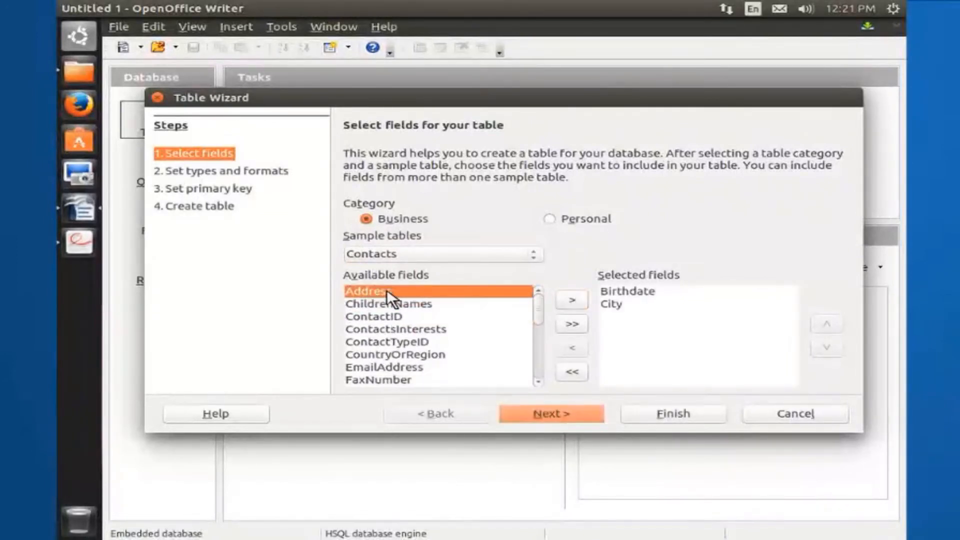
pyautogui.click(573, 300)
pyautogui.click(372, 380)
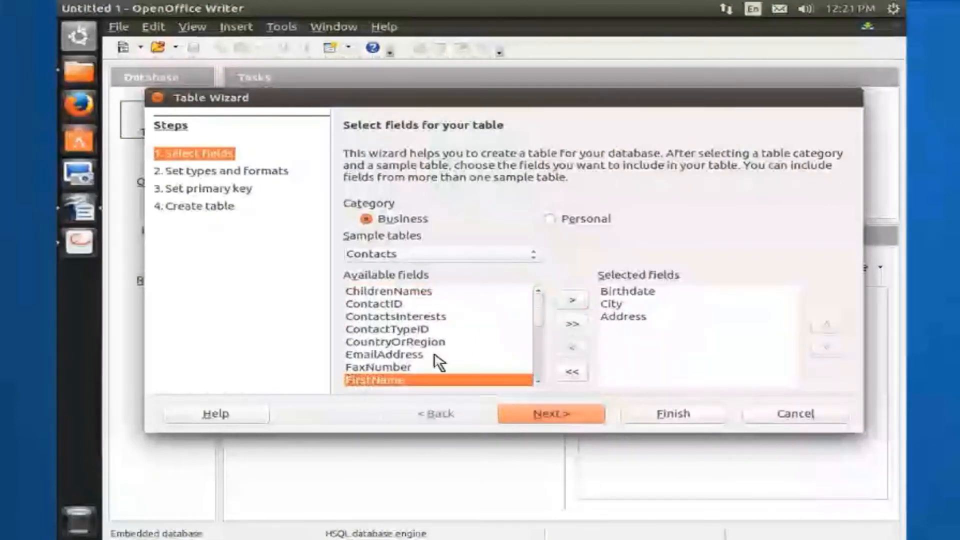
pyautogui.click(572, 300)
pyautogui.click(573, 300)
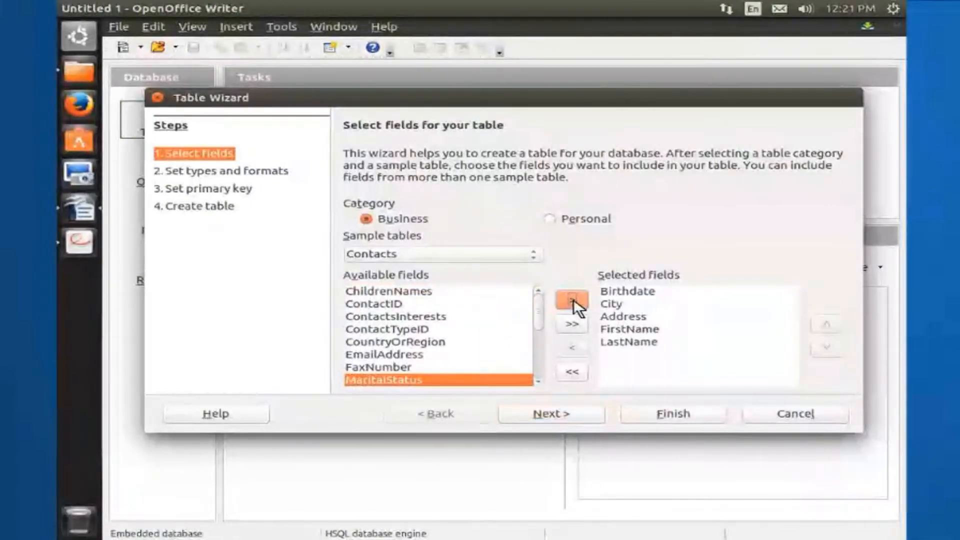
pyautogui.click(546, 413)
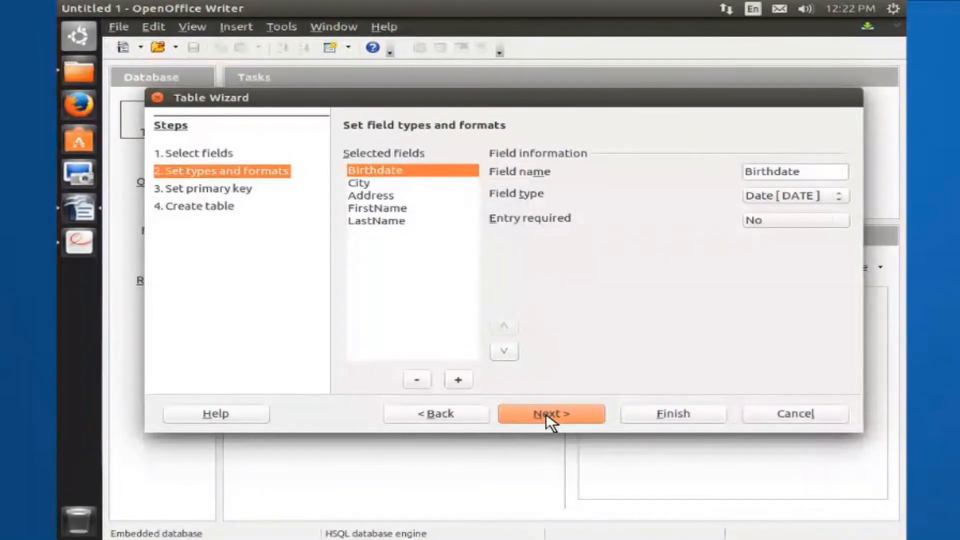
pyautogui.click(458, 379)
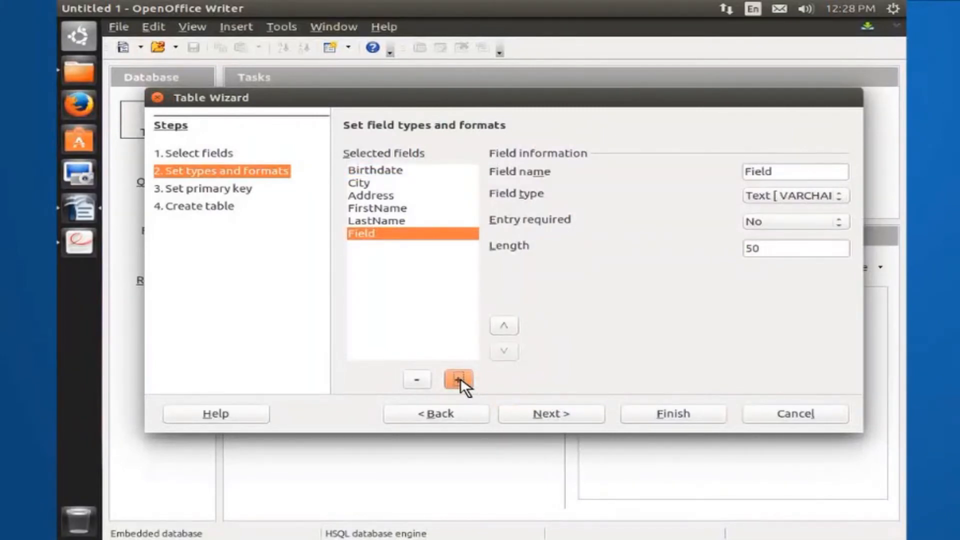
pyautogui.click(417, 379)
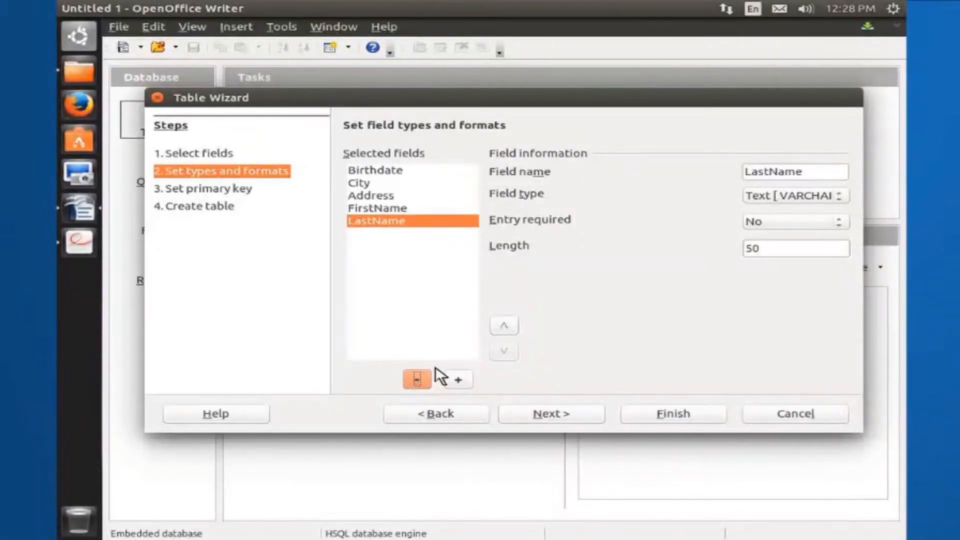
pyautogui.click(503, 325)
pyautogui.click(506, 353)
# Accept the automatically added primary key and finish the table as Contacts with the option to insert data immediately
pyautogui.click(548, 412)
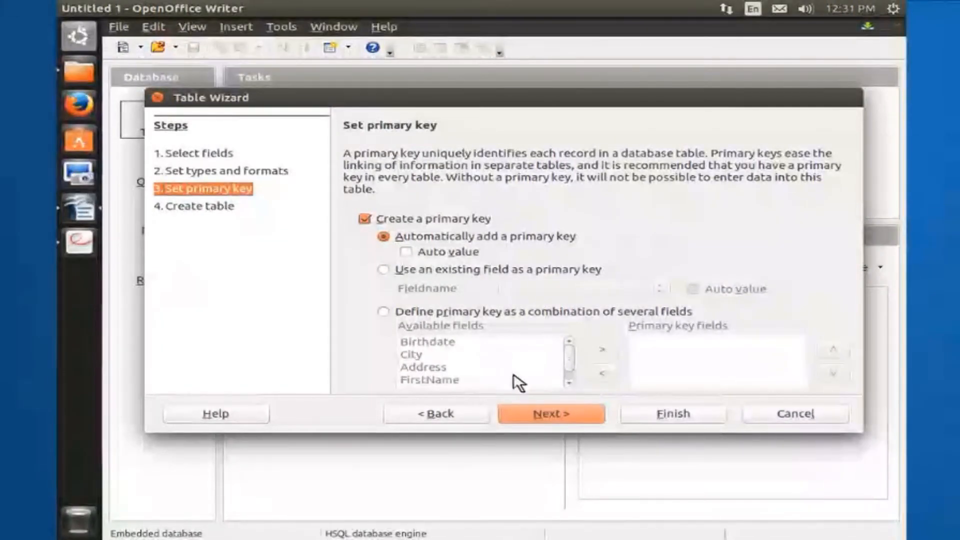
pyautogui.click(549, 414)
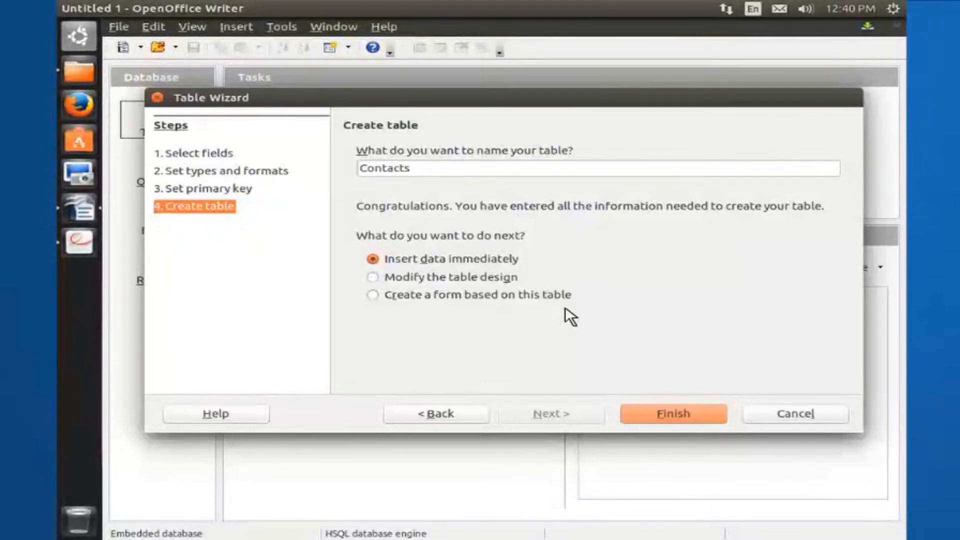
pyautogui.click(669, 414)
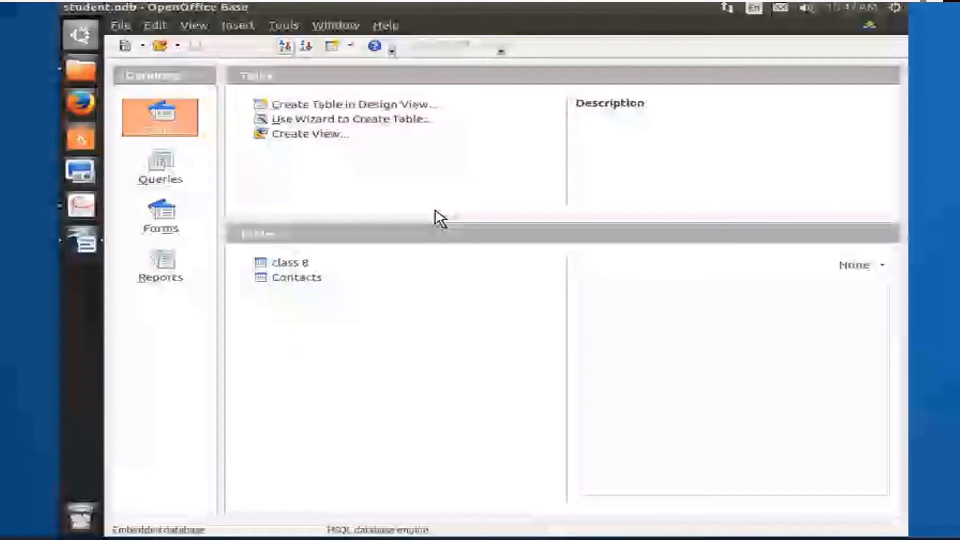
# Create a table in Design View and define its first field, Roll No., with the type Text [VARCHAR]
pyautogui.click(347, 103)
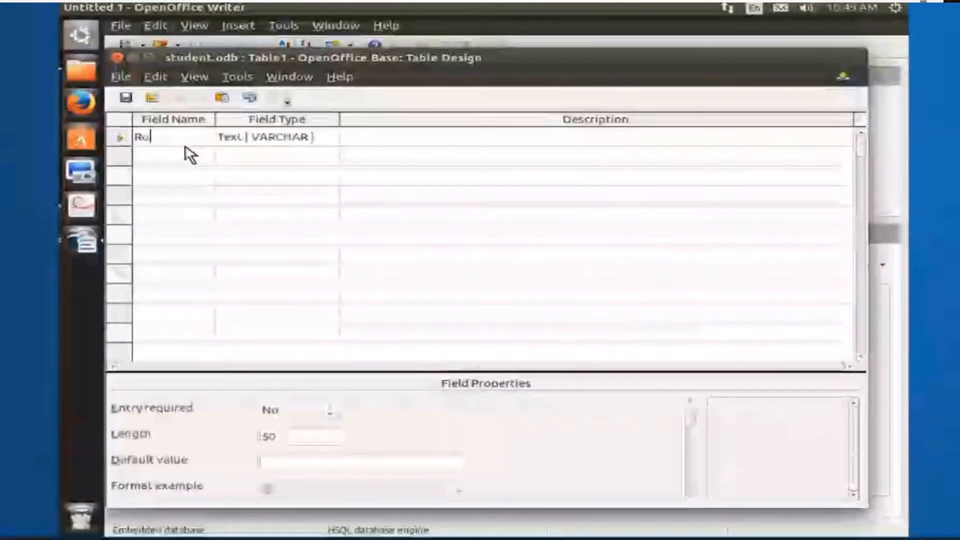
pyautogui.write('ll No.')
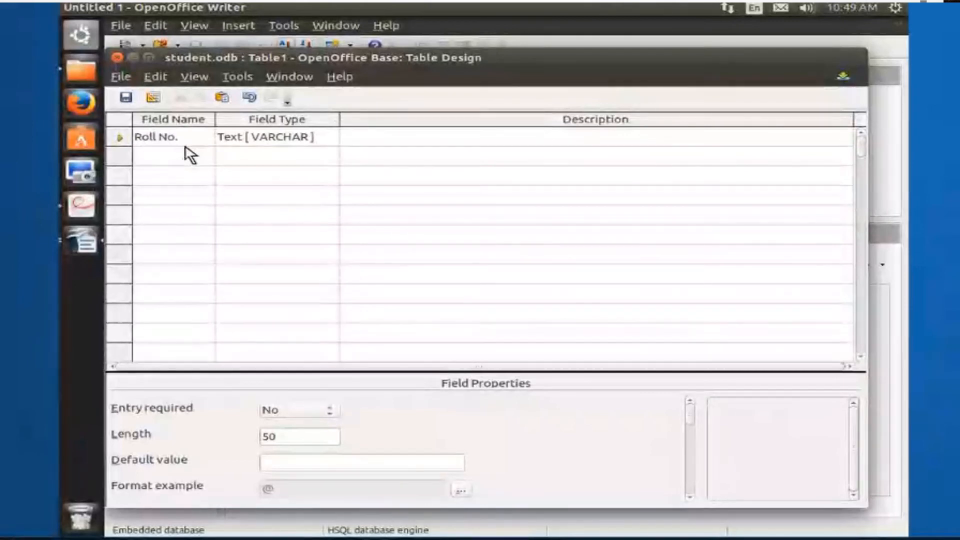
pyautogui.press('Tab')
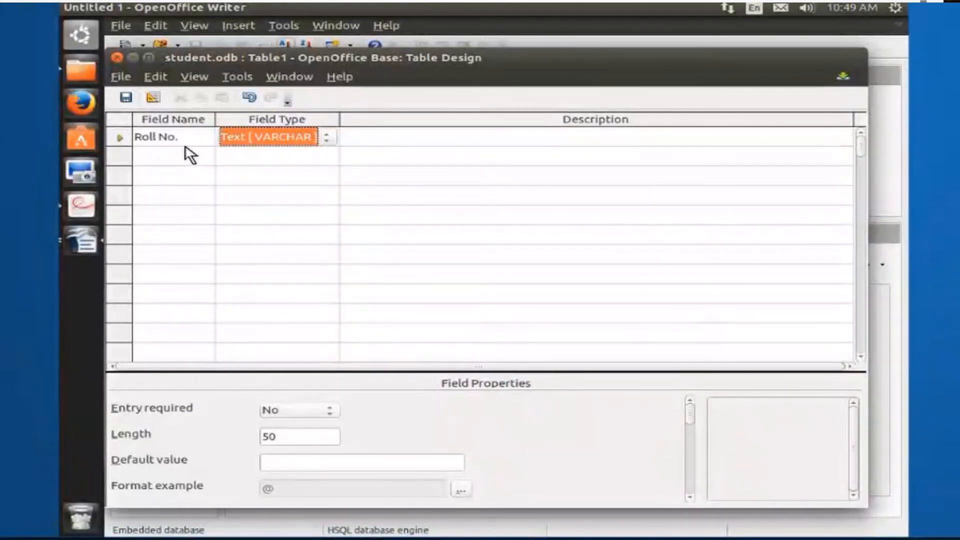
pyautogui.click(327, 138)
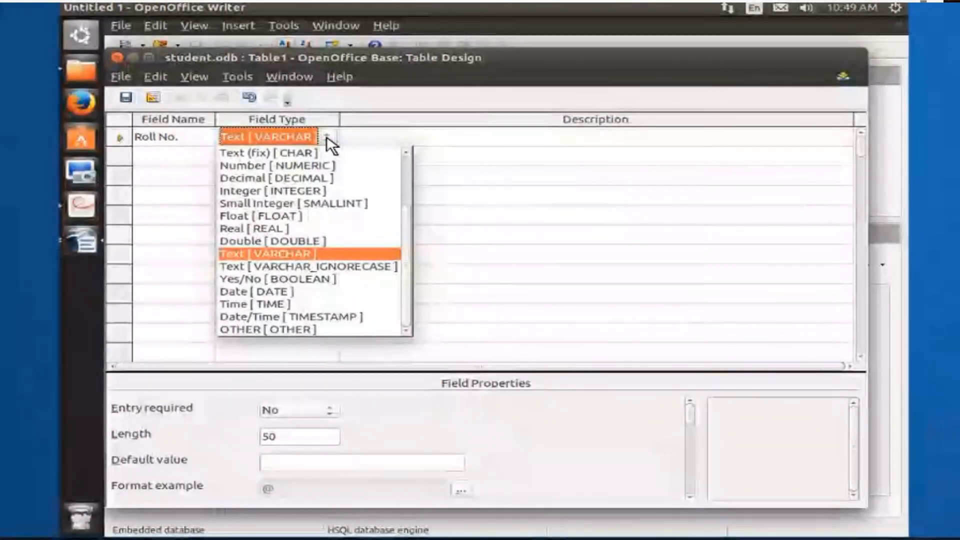
pyautogui.press('Tab')
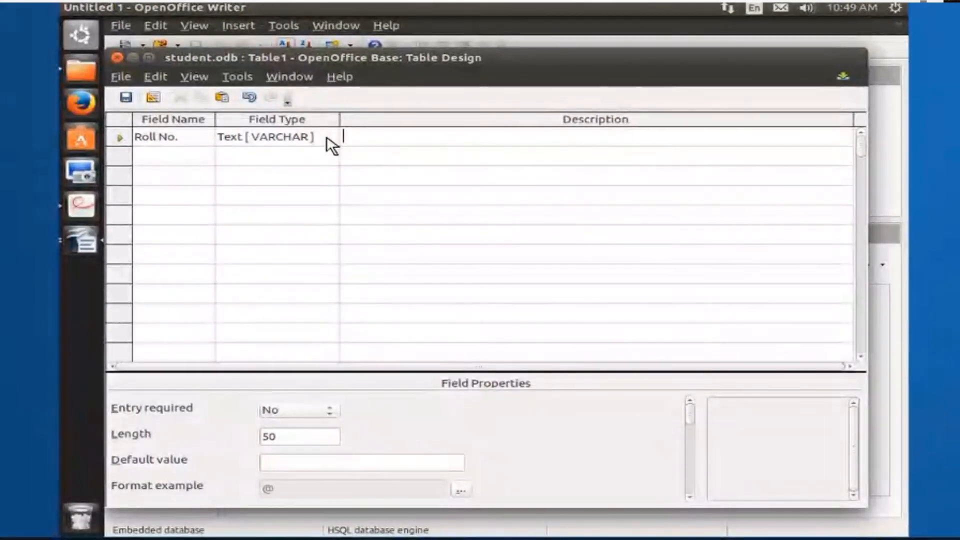
# Add a Name field of type Text [VARCHAR] and an English field of type Number [NUMERIC]
pyautogui.press('Return')
pyautogui.write('Name')
pyautogui.press('Down')
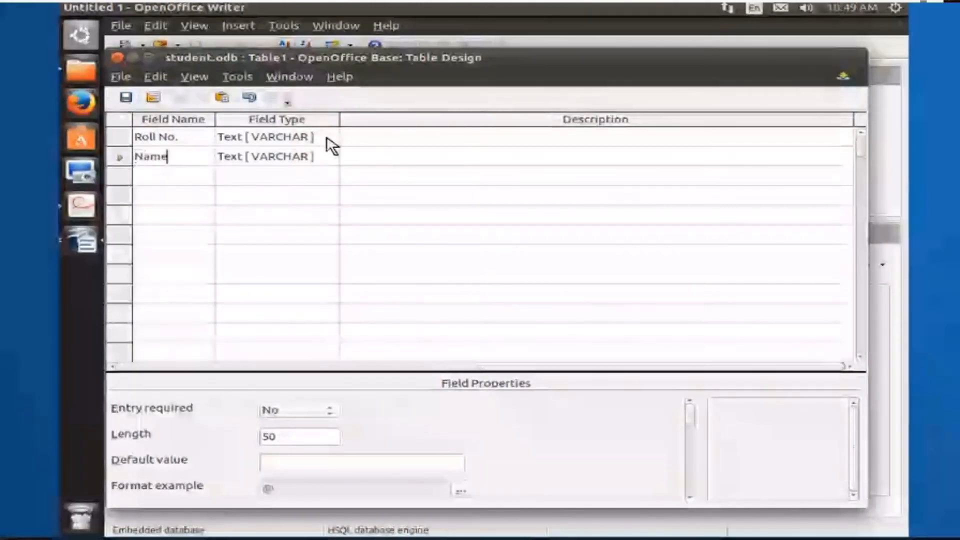
pyautogui.write('English')
pyautogui.press('Tab')
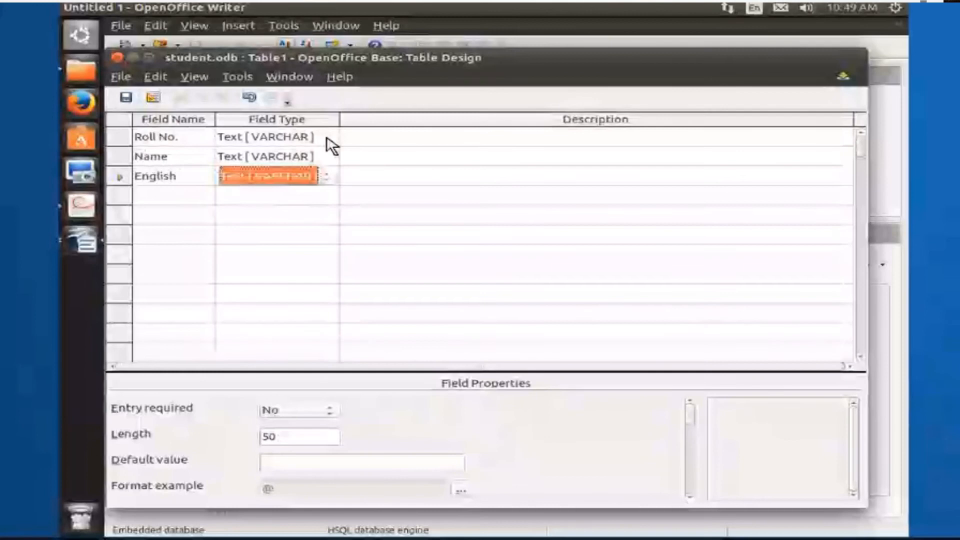
pyautogui.click(326, 177)
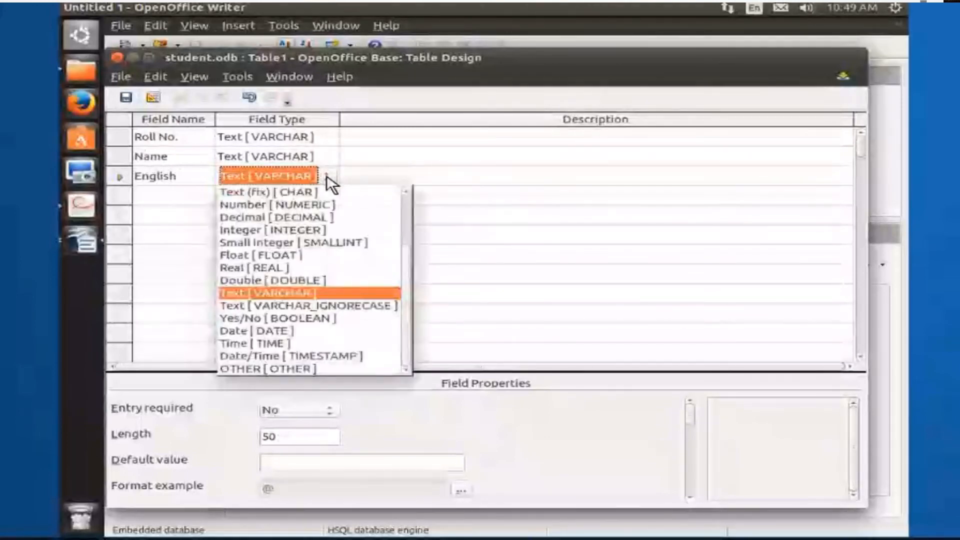
pyautogui.click(298, 204)
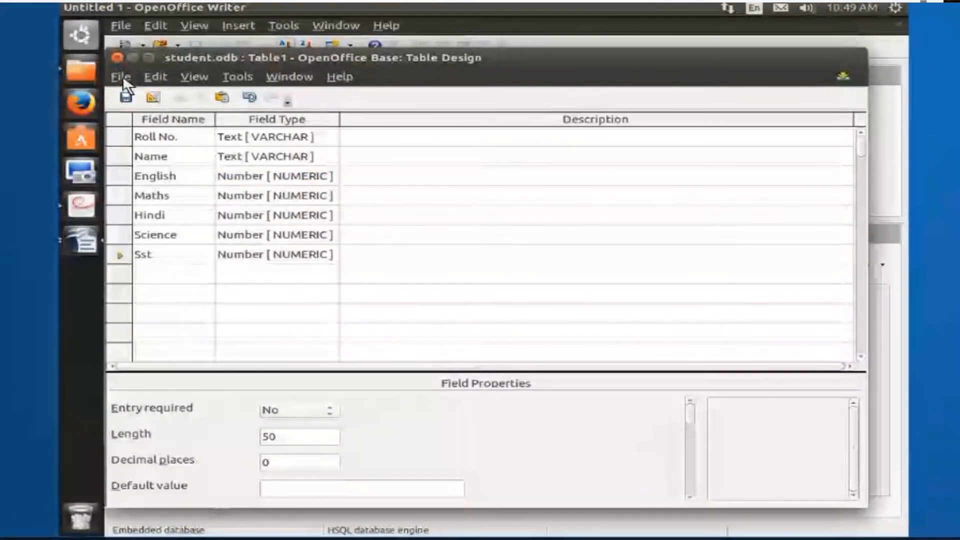
# Save the table as Marks and decline creating a primary key
pyautogui.click(121, 77)
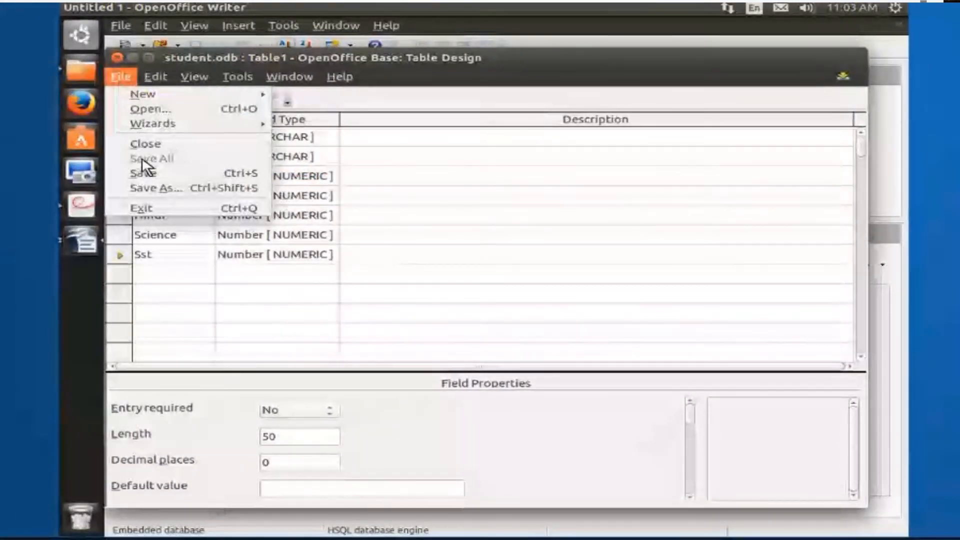
pyautogui.click(145, 172)
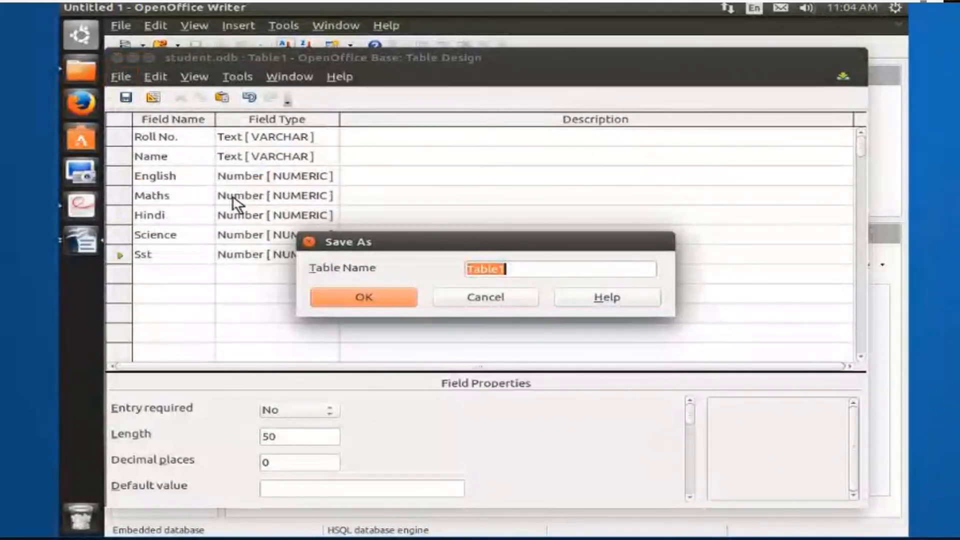
pyautogui.write('Marks')
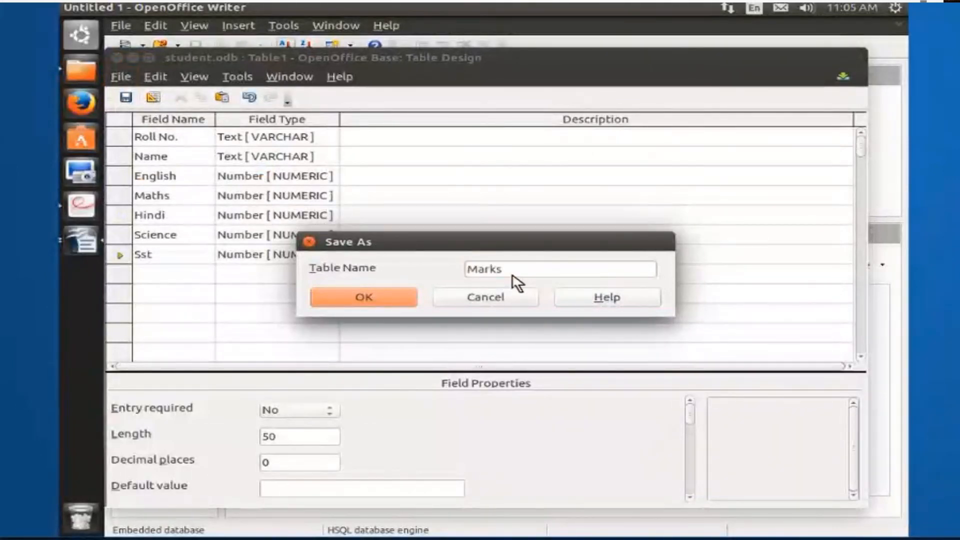
pyautogui.click(367, 295)
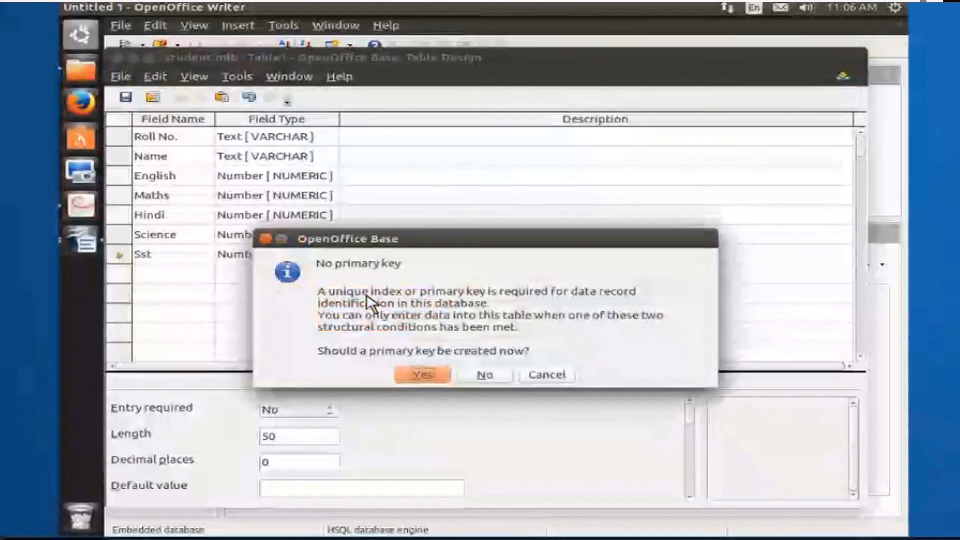
pyautogui.click(481, 376)
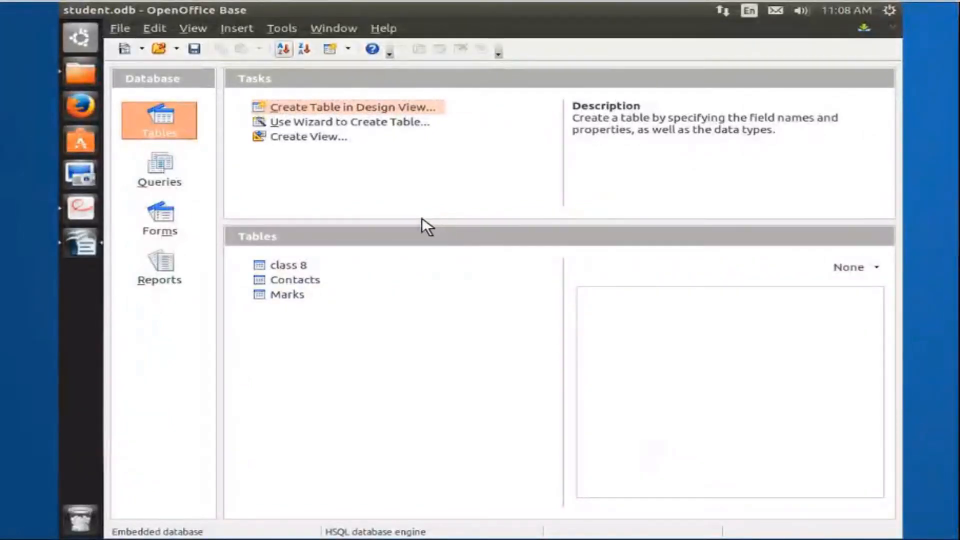
# Open the Marks table for design editing and set the Roll No. field as the primary key
pyautogui.click(285, 294)
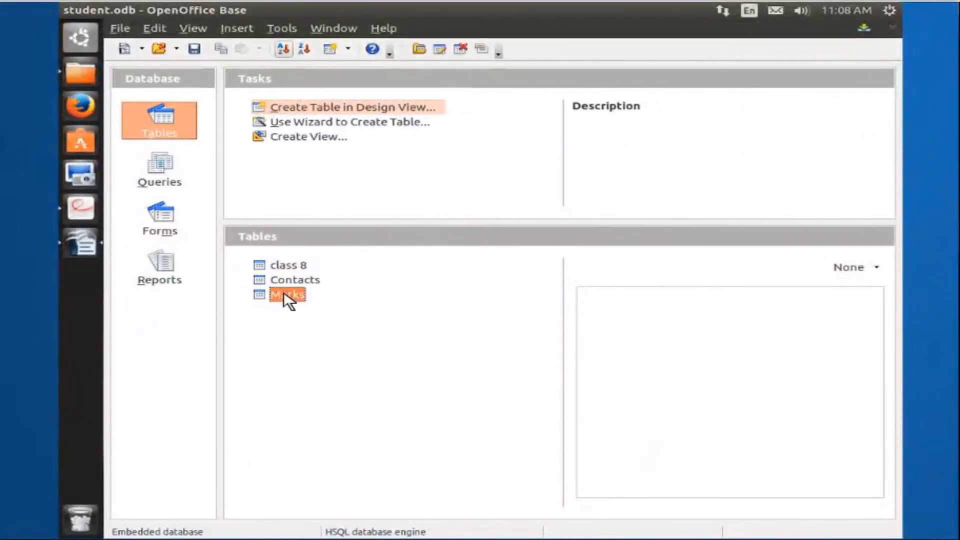
pyautogui.rightClick(283, 295)
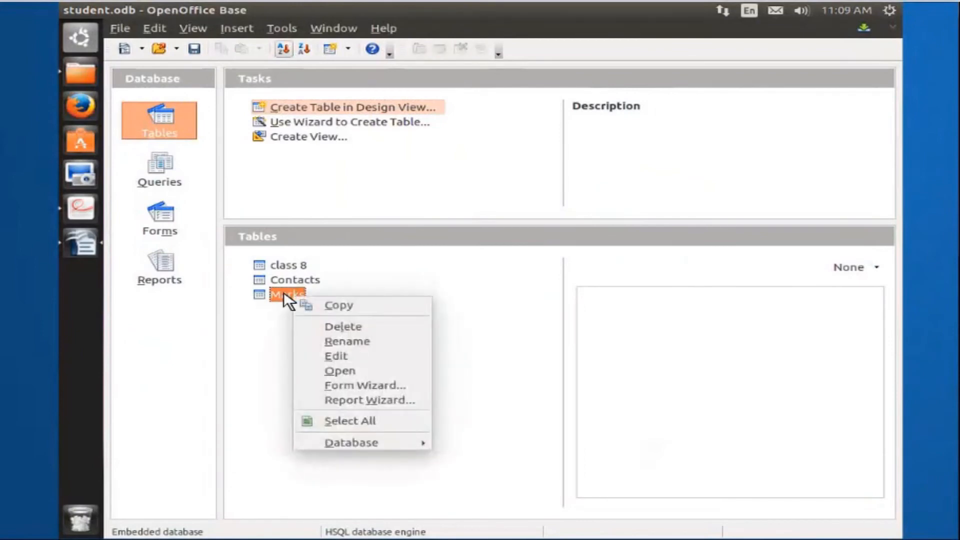
pyautogui.click(335, 355)
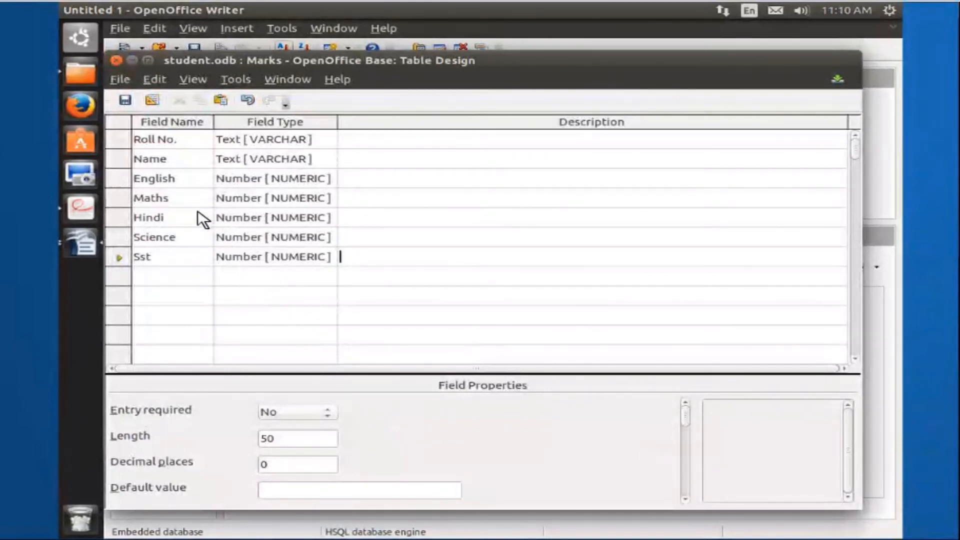
pyautogui.click(126, 140)
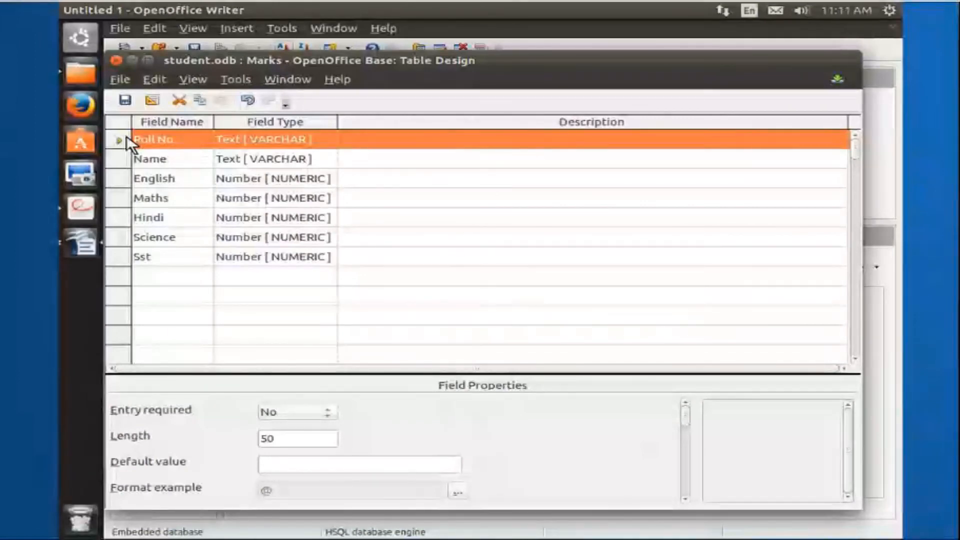
pyautogui.rightClick(129, 143)
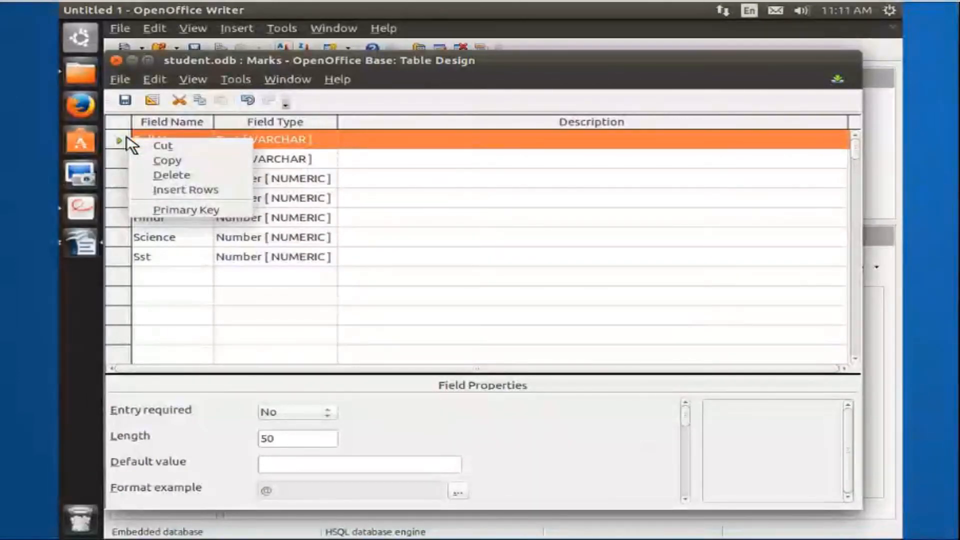
pyautogui.click(177, 211)
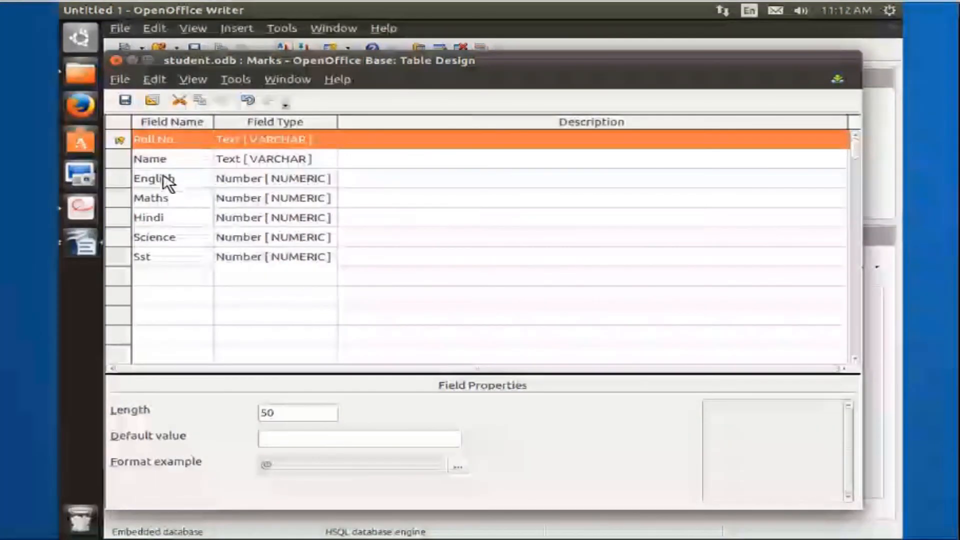
# Save the modified design of the Marks table
pyautogui.click(122, 81)
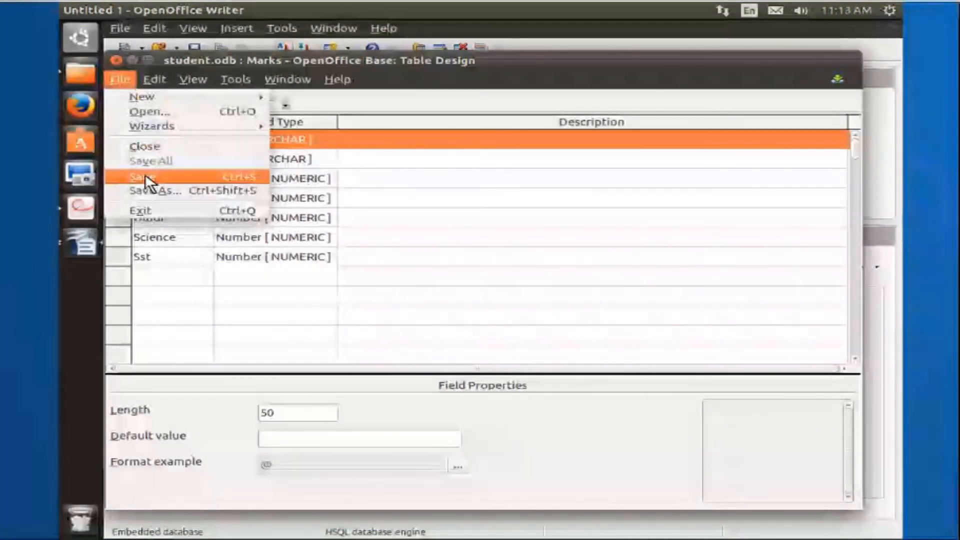
pyautogui.click(145, 175)
pyautogui.click(121, 79)
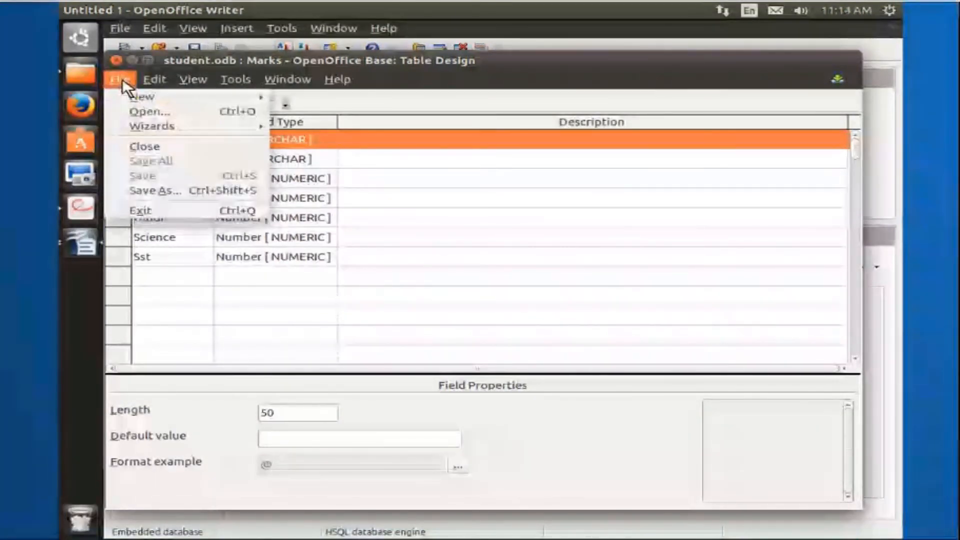